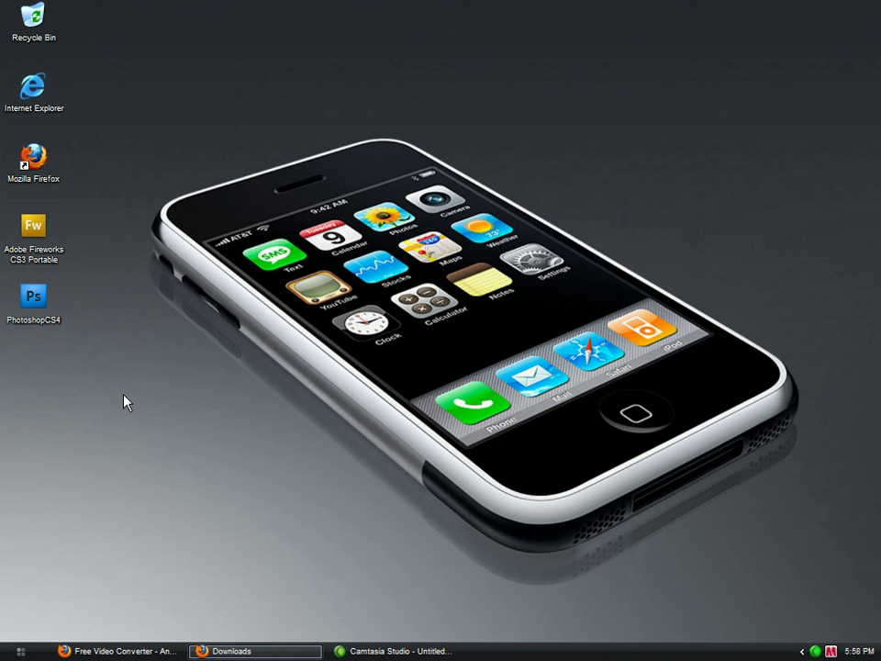
Restore the Free Video Converter Firefox window showing the finished avc-free.exe download.
left_click(122, 652)
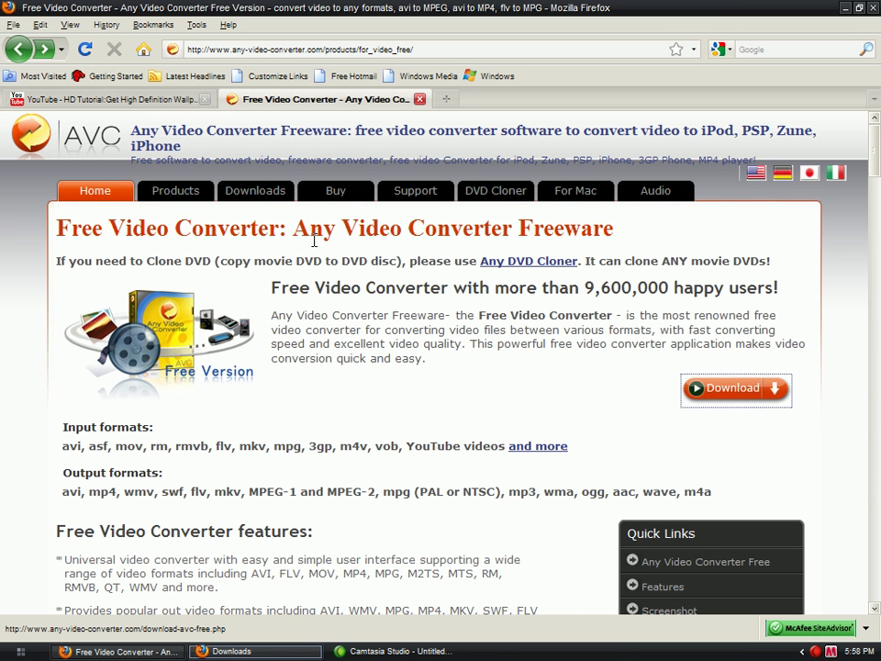
left_click(503, 393)
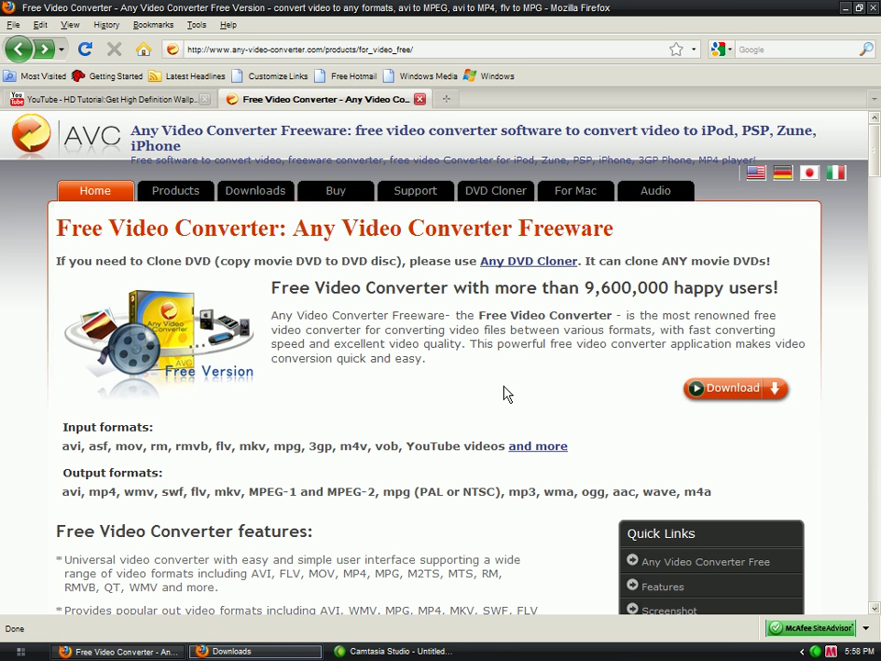
right_click(179, 652)
Run avc-free.exe from Firefox's Downloads list and confirm launching the executable.
left_click(370, 545)
left_click(261, 655)
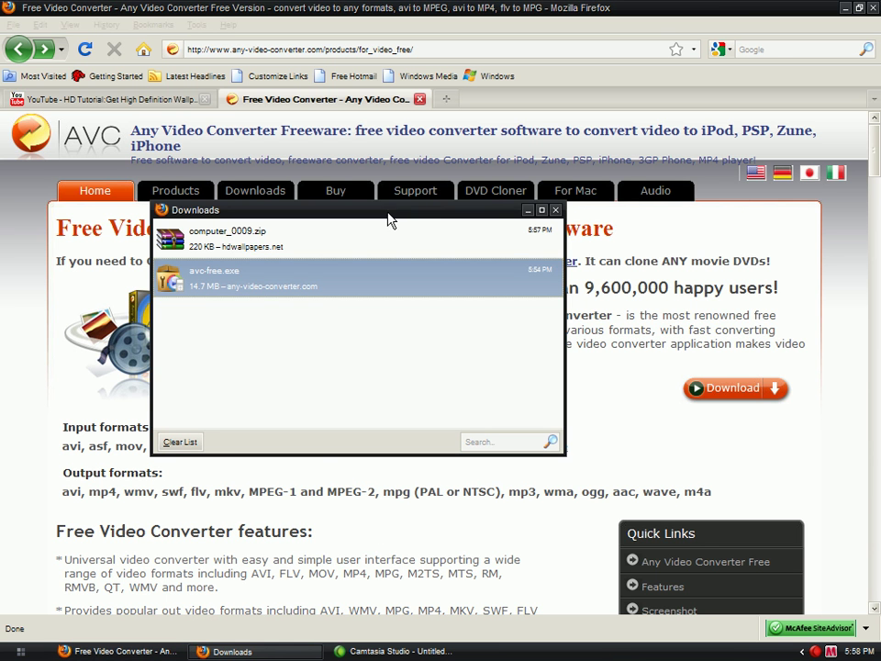
left_click(844, 8)
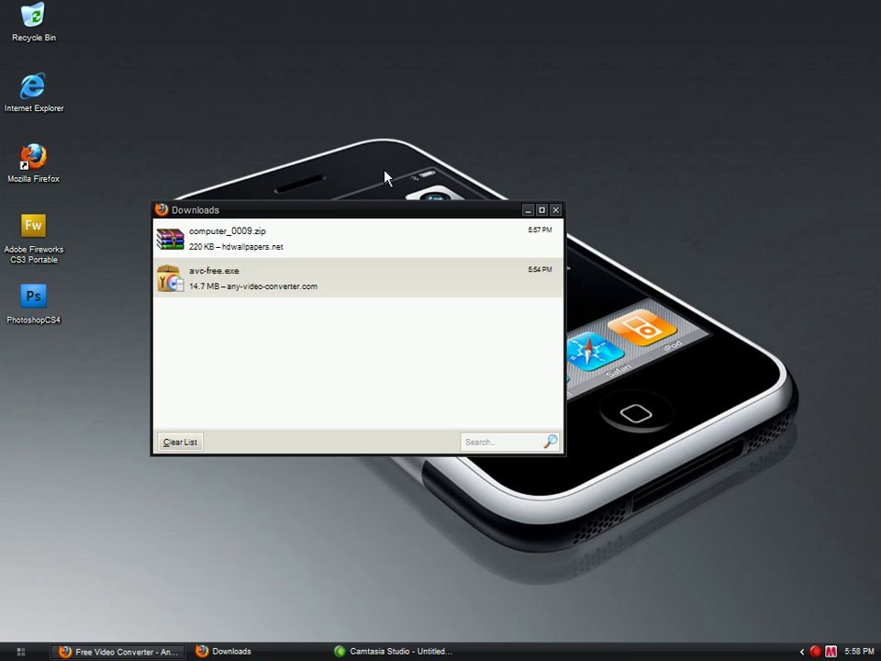
right_click(397, 280)
left_click(419, 286)
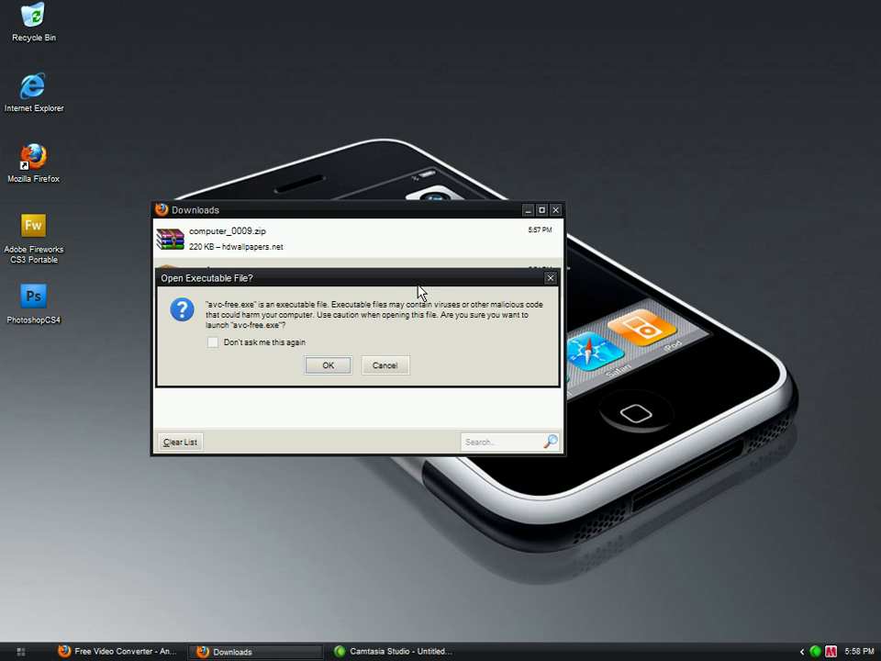
left_click(332, 367)
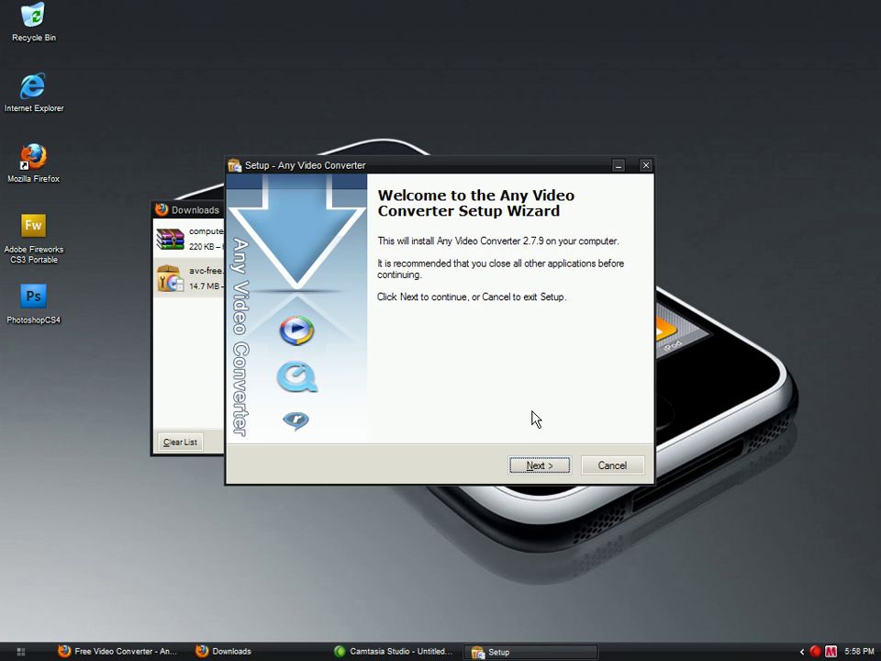
Install Any Video Converter 2.7.9 with the licence accepted, default folder, and desktop icon, then launch it.
left_click(538, 468)
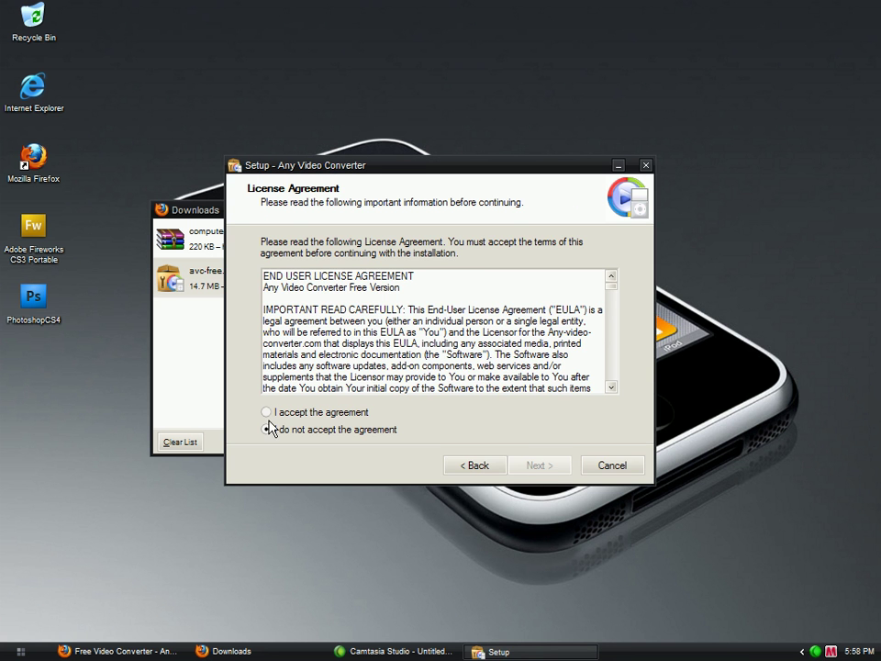
left_click(264, 411)
left_click(536, 468)
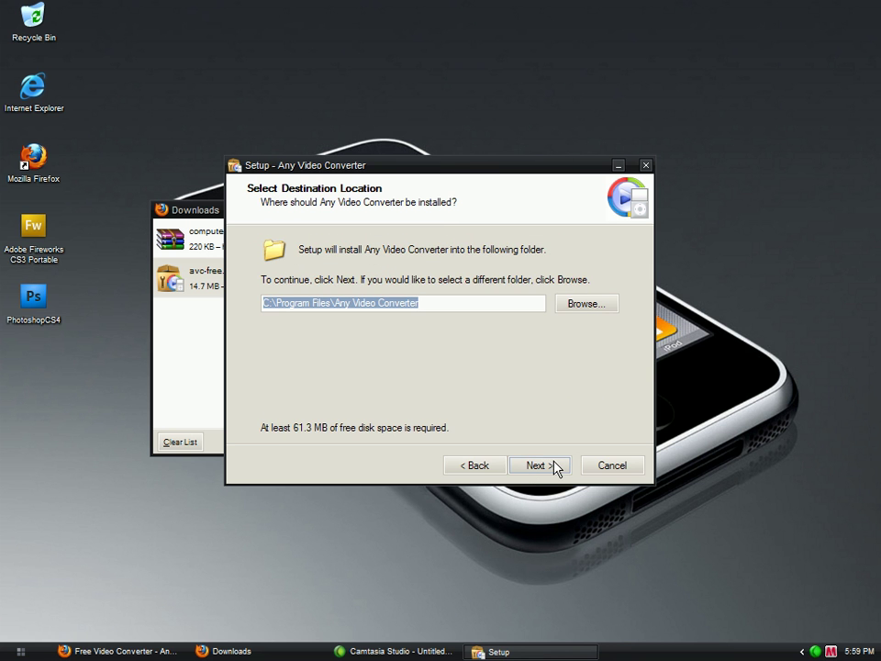
left_click(554, 467)
left_click(402, 381)
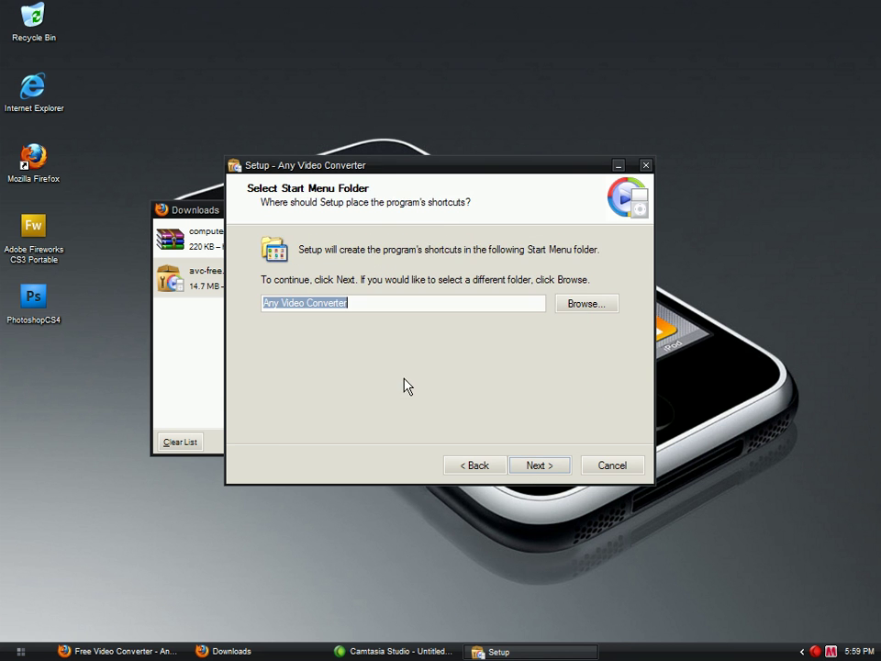
left_click(536, 466)
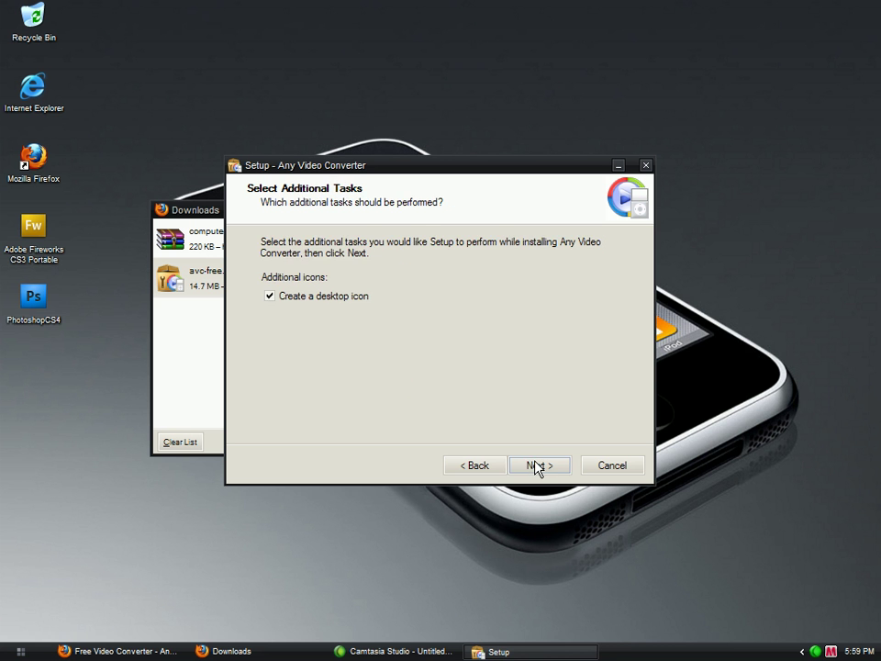
left_click(537, 466)
left_click(537, 466)
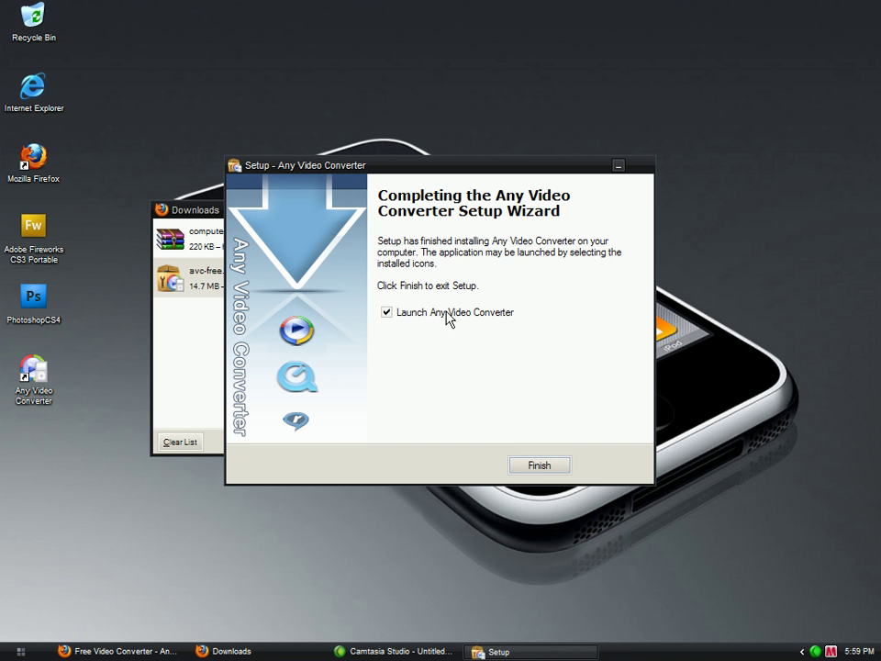
left_click(547, 469)
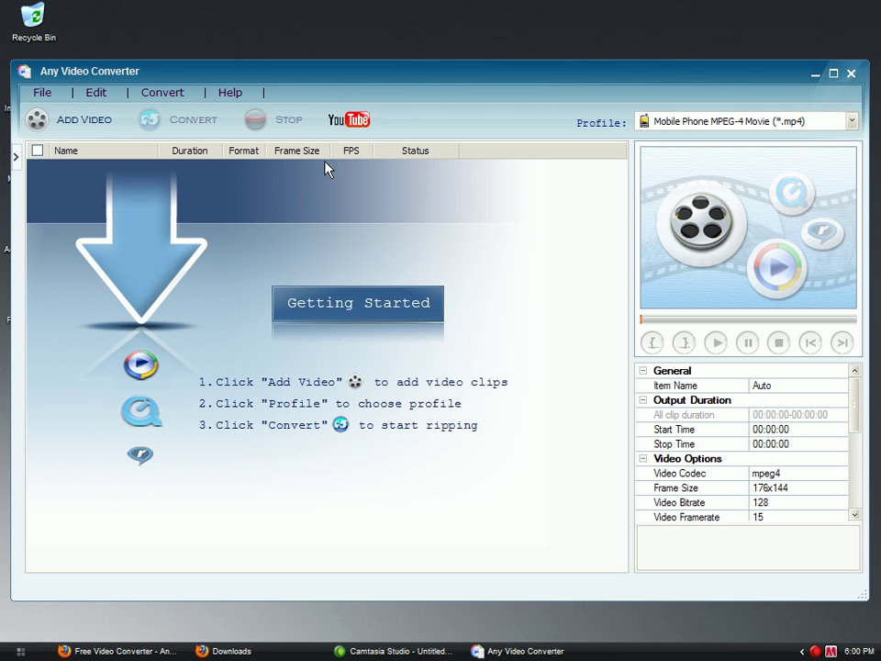
Set the profile to Customized AVI Movie (*.avi) and open Import Video from Internet.
left_click(788, 127)
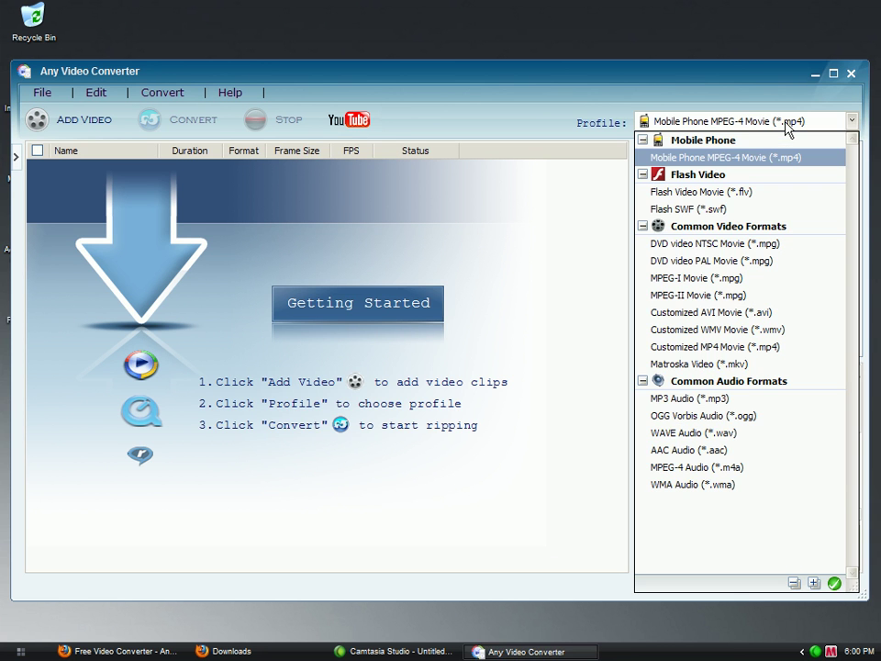
left_click(798, 314)
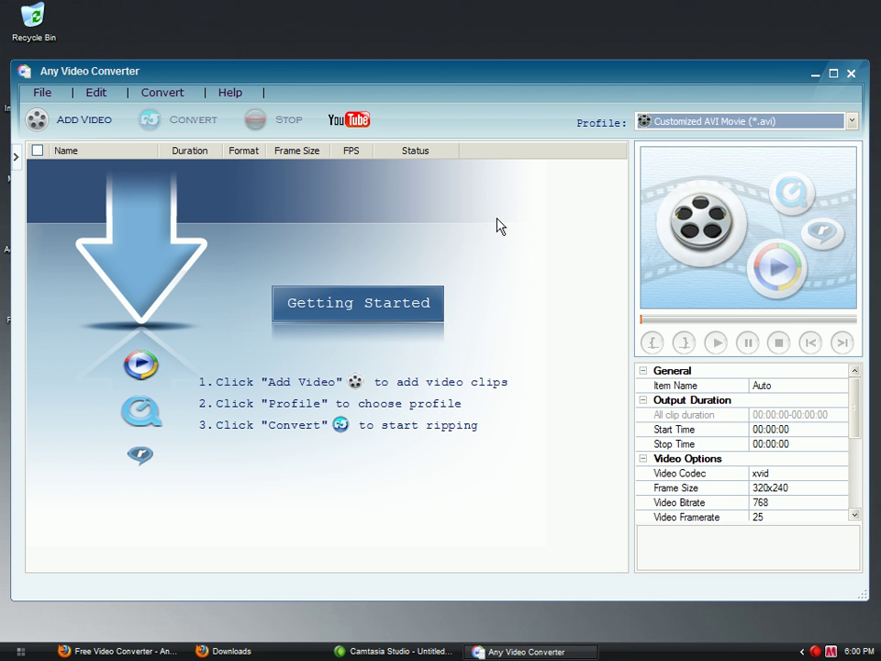
left_click(348, 119)
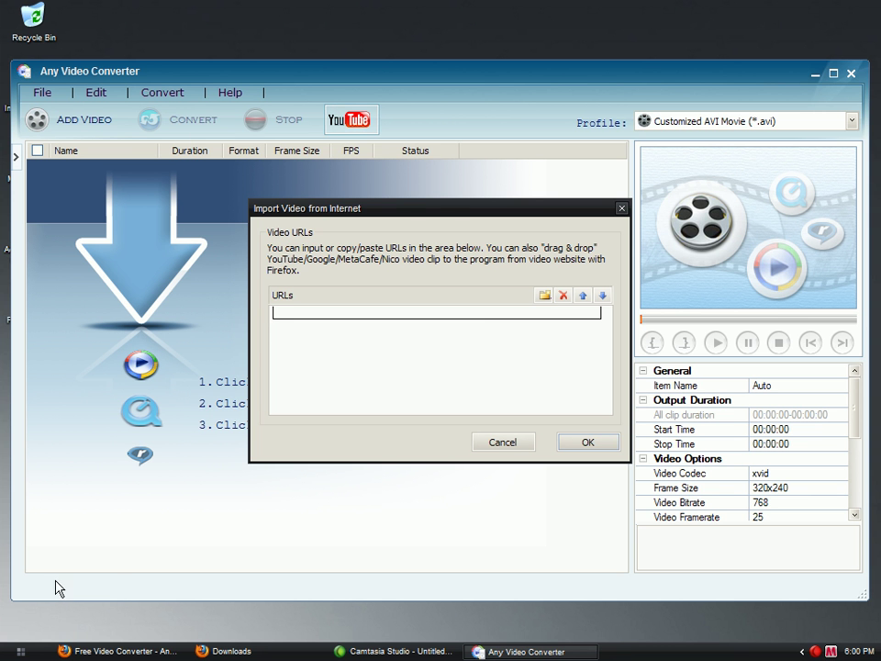
Search YouTube in Firefox for 'party in the usa'.
left_click(68, 652)
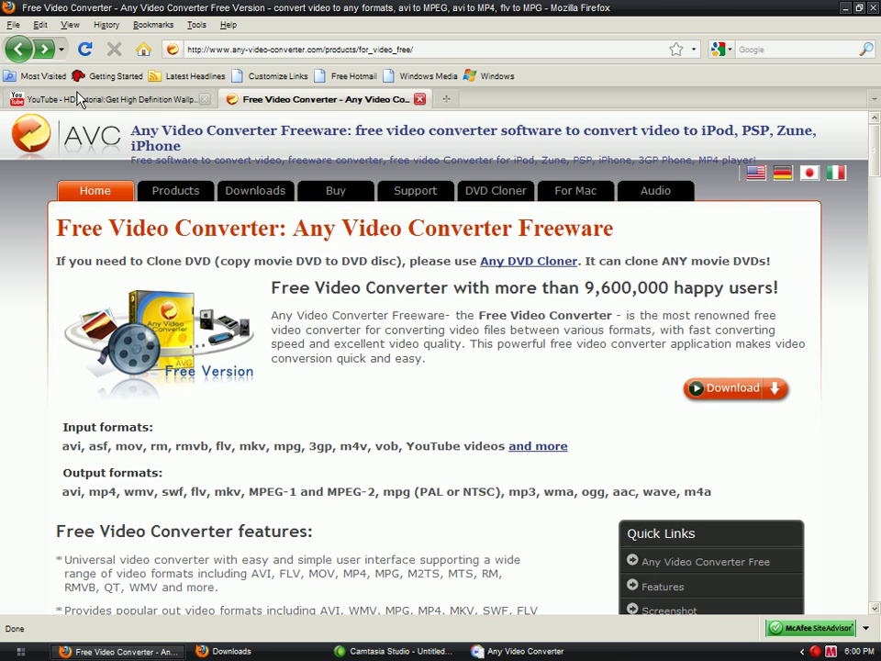
left_click(131, 96)
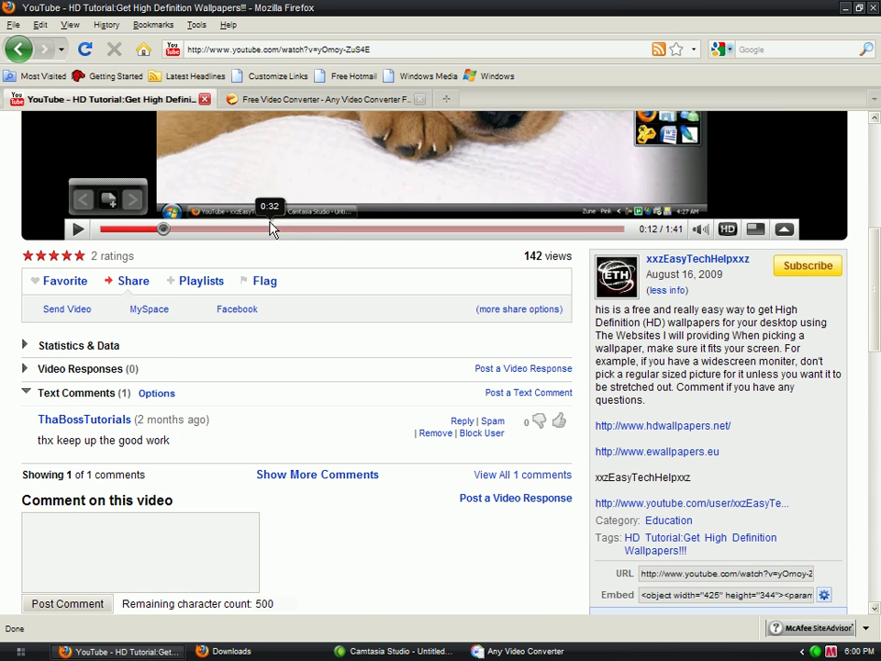
left_click_drag(876, 269, 865, 157)
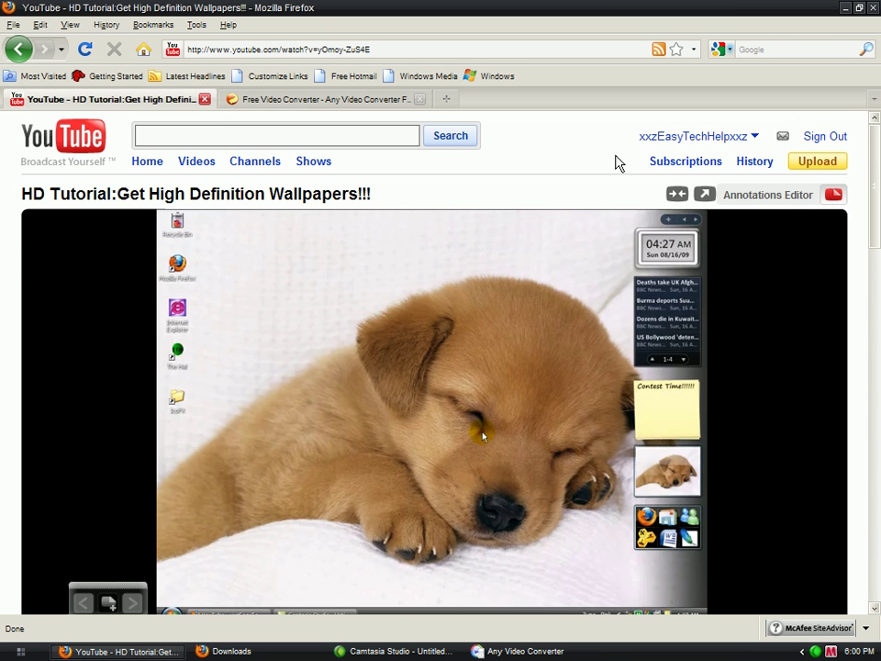
left_click(222, 134)
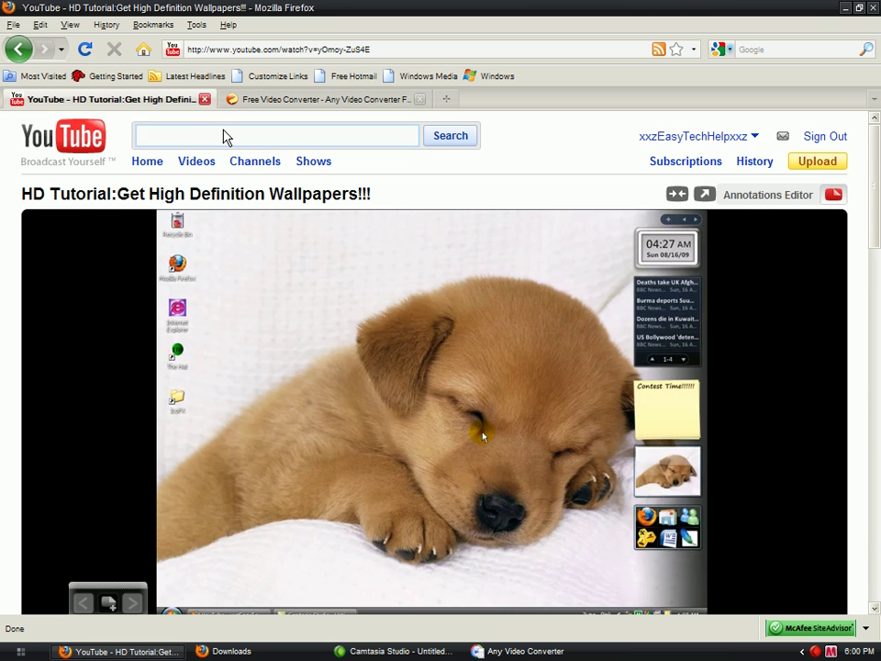
type("p")
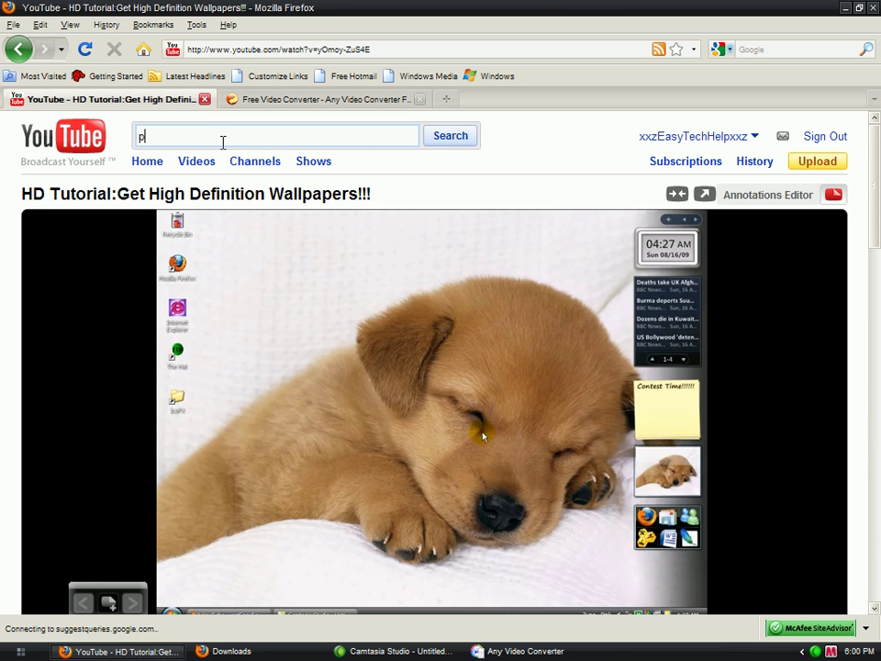
type("arty i")
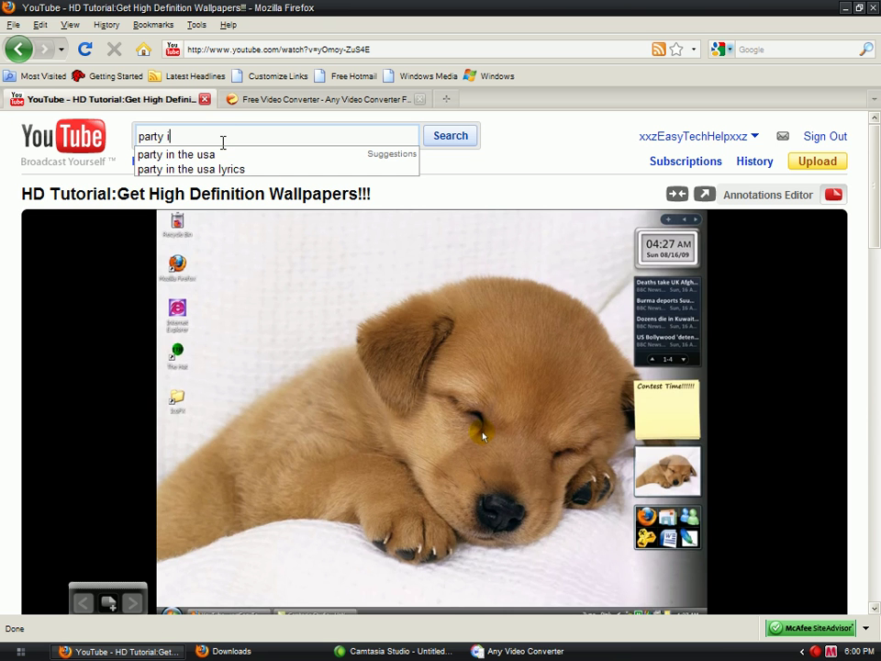
type("n the usa")
key("Return")
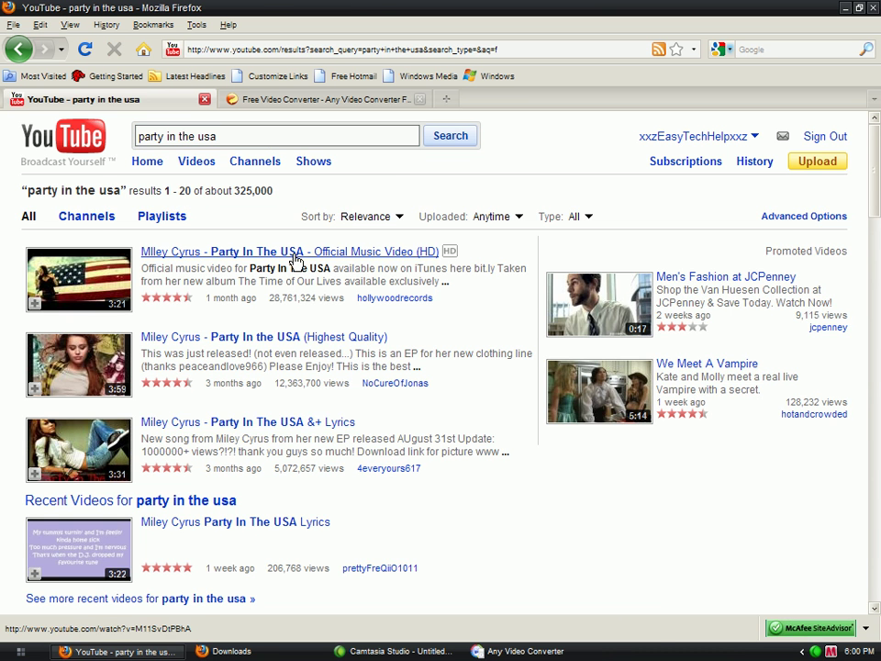
Open the first result, pause the video, and select its URL.
left_click(296, 261)
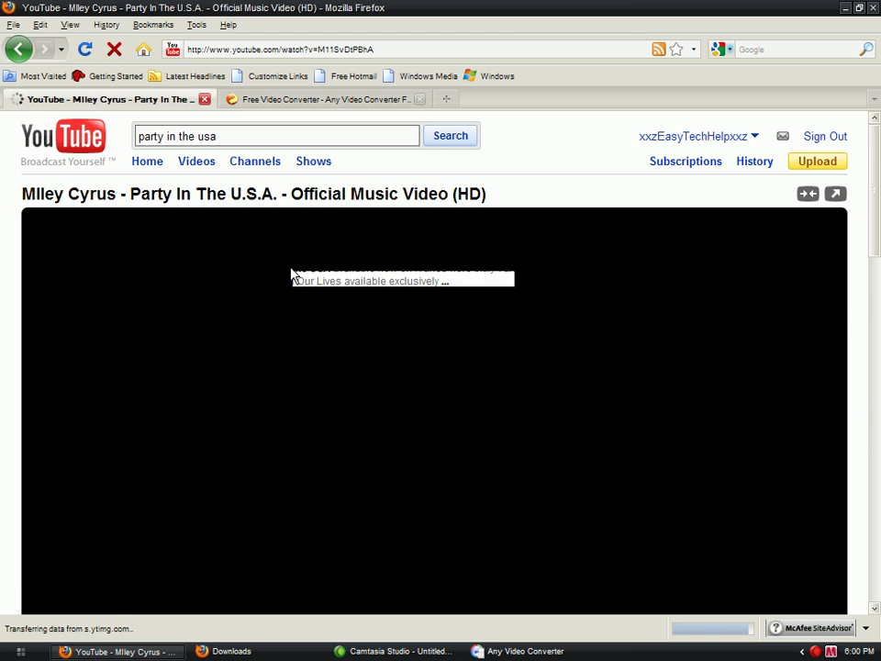
scroll(666, 308, "down", 10)
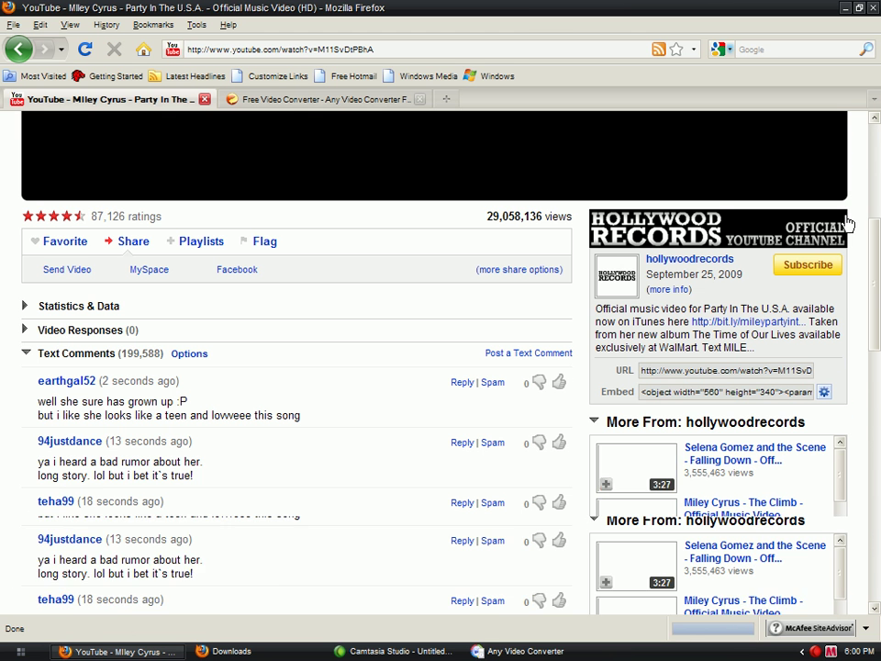
left_click(78, 190)
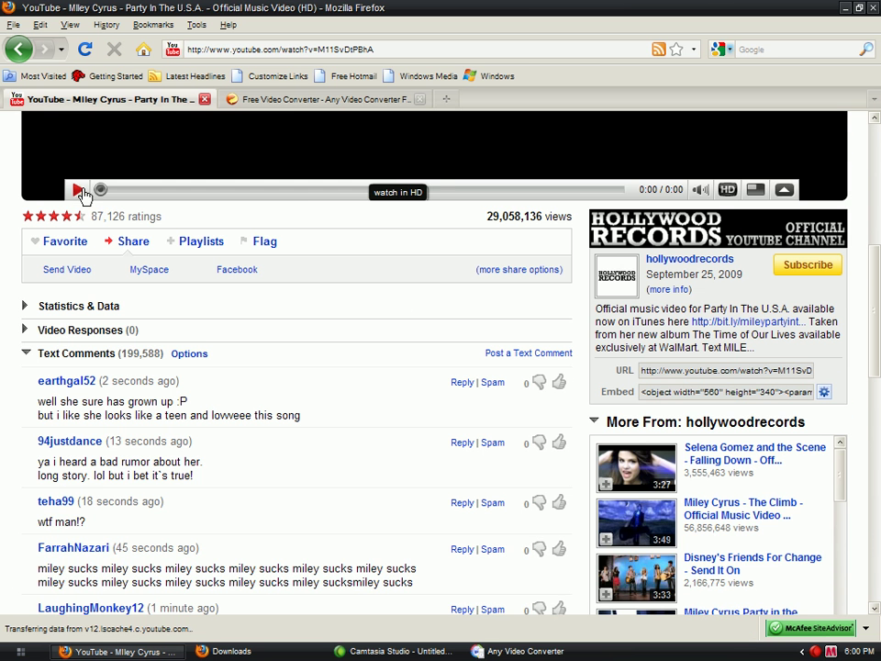
left_click(709, 370)
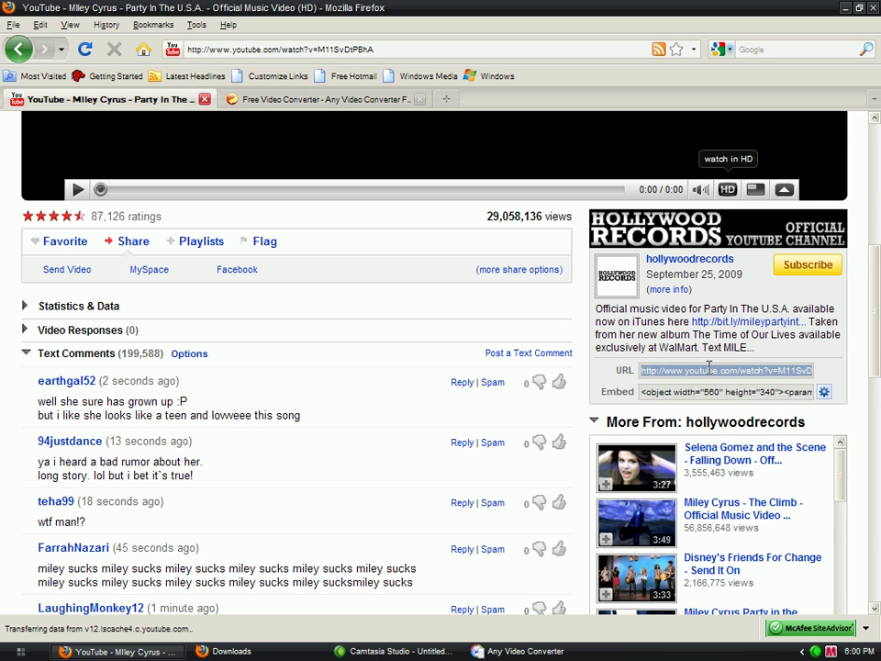
right_click(709, 372)
Copy the video URL, paste it into a new import entry, and start downloading it.
left_click(739, 415)
left_click(482, 650)
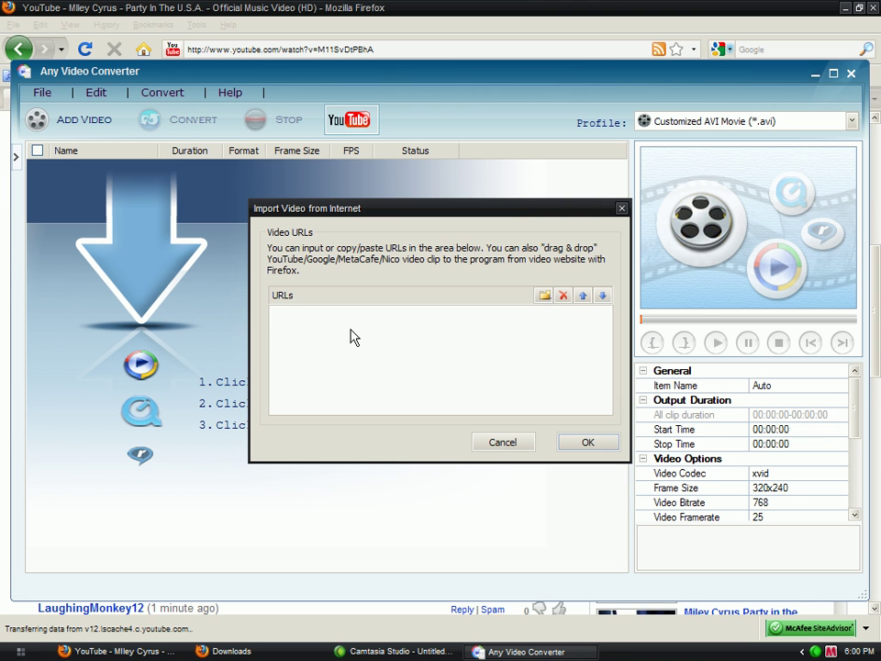
left_click(545, 294)
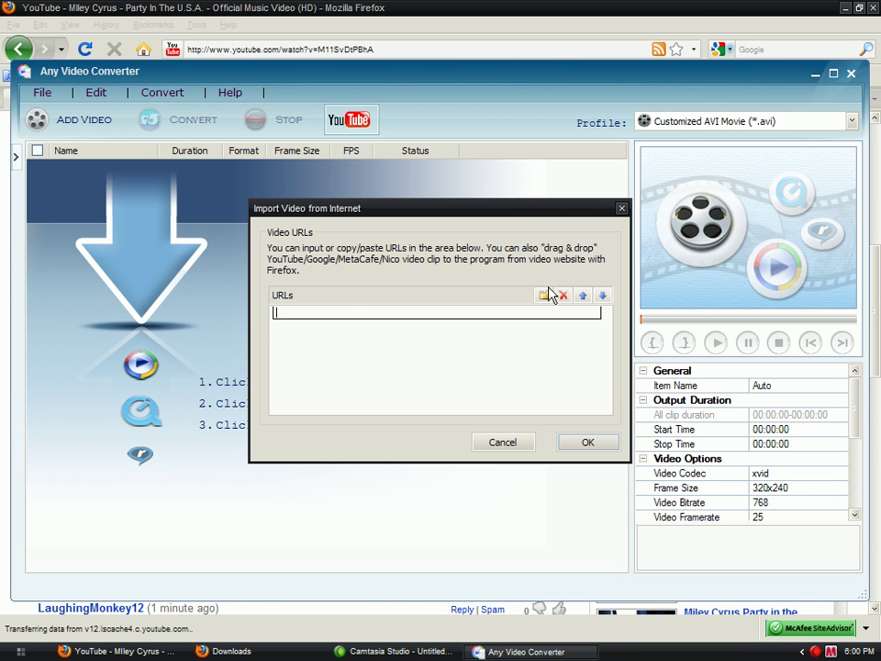
right_click(335, 308)
left_click(363, 363)
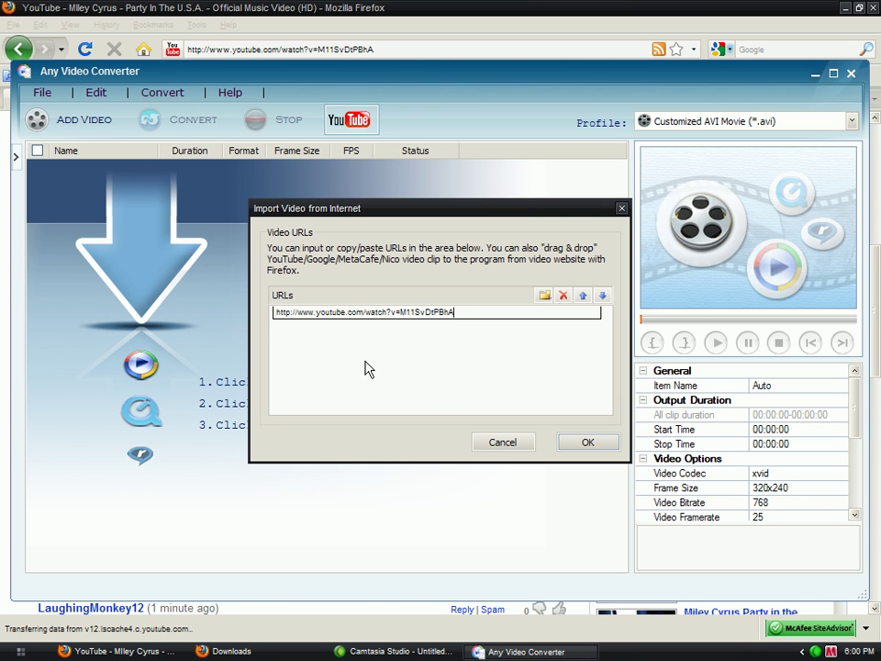
left_click(609, 445)
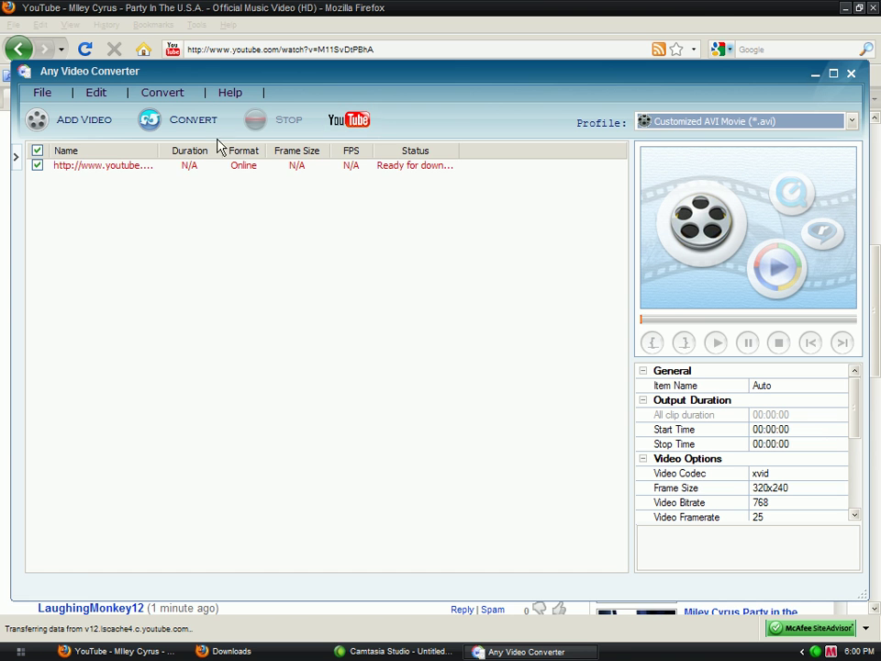
left_click(311, 169)
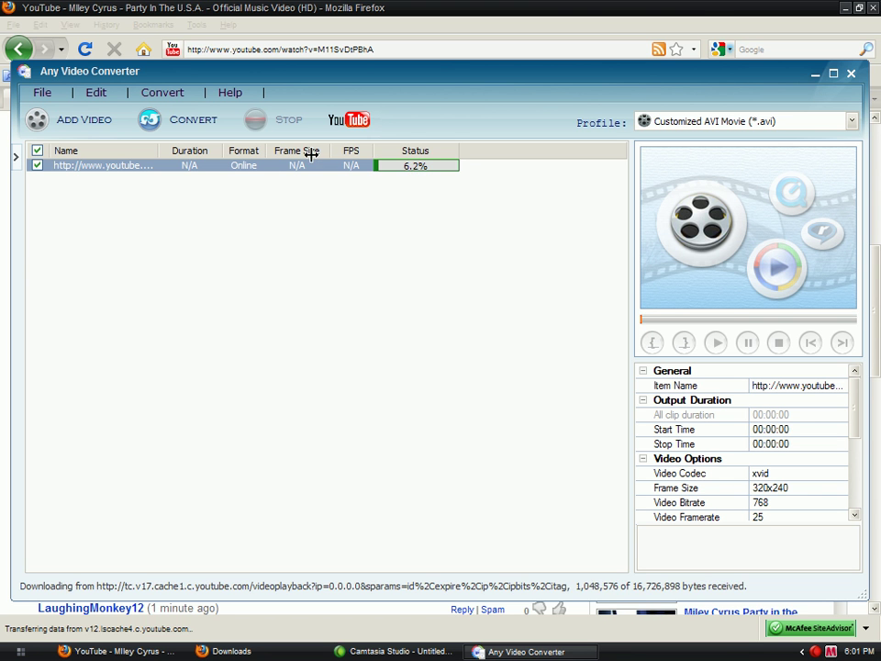
left_click(354, 129)
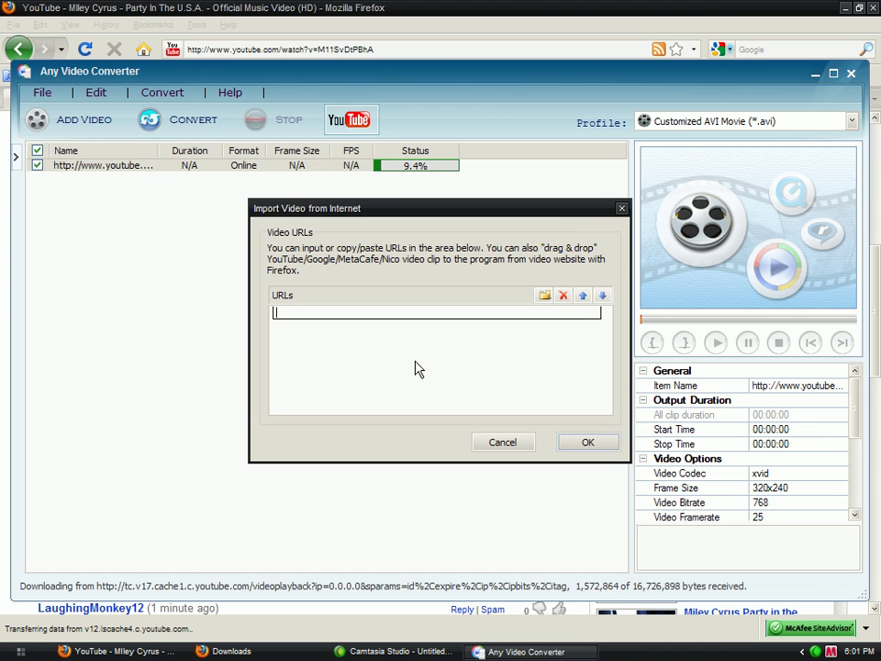
left_click(619, 210)
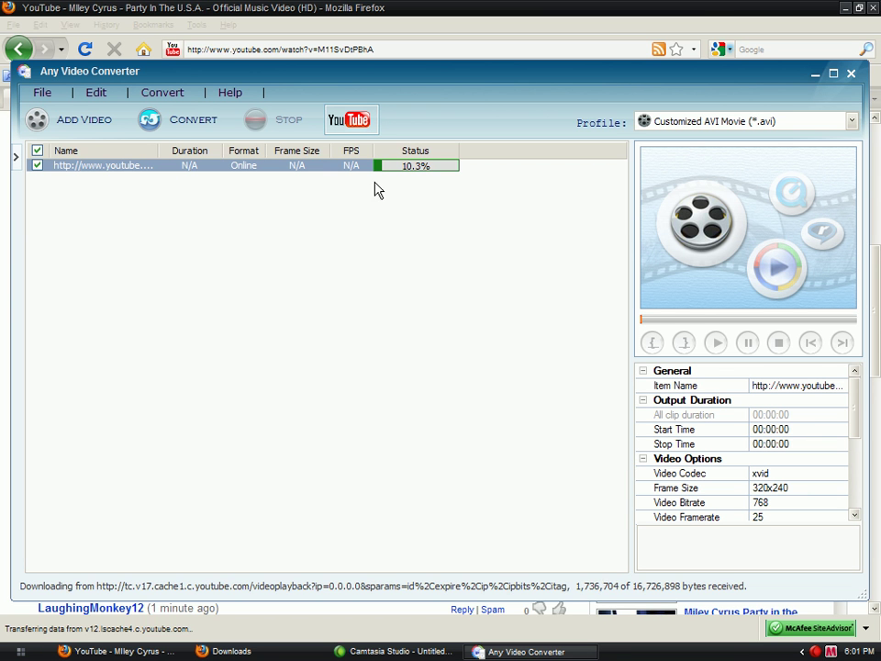